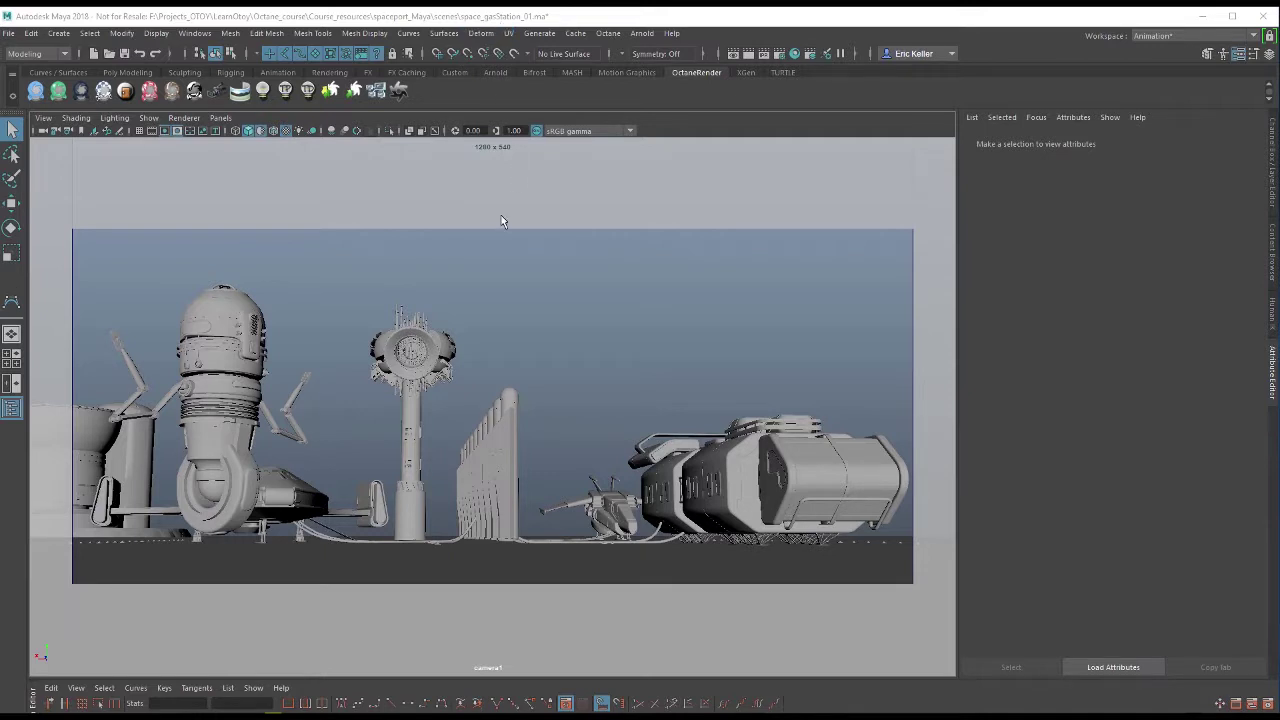
Turn off the viewport's sRGB gamma view transform and switch the viewport renderer to Octane.
click(536, 131)
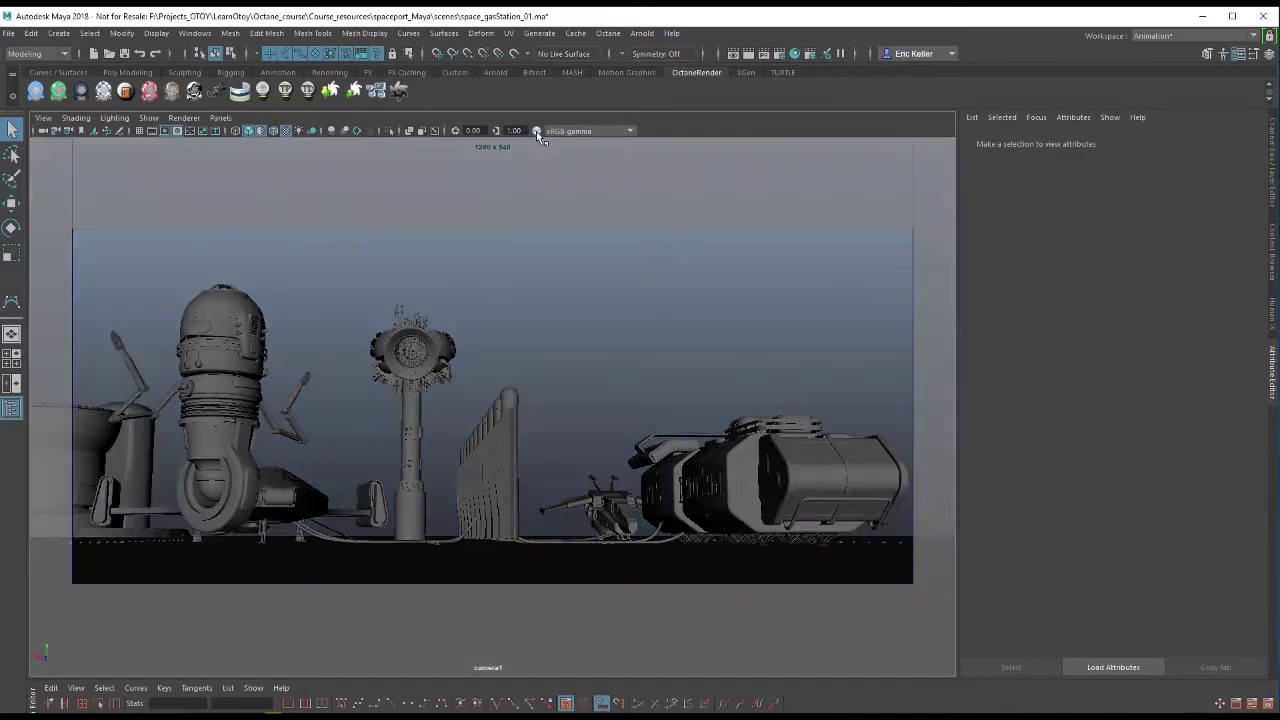
click(190, 119)
click(206, 156)
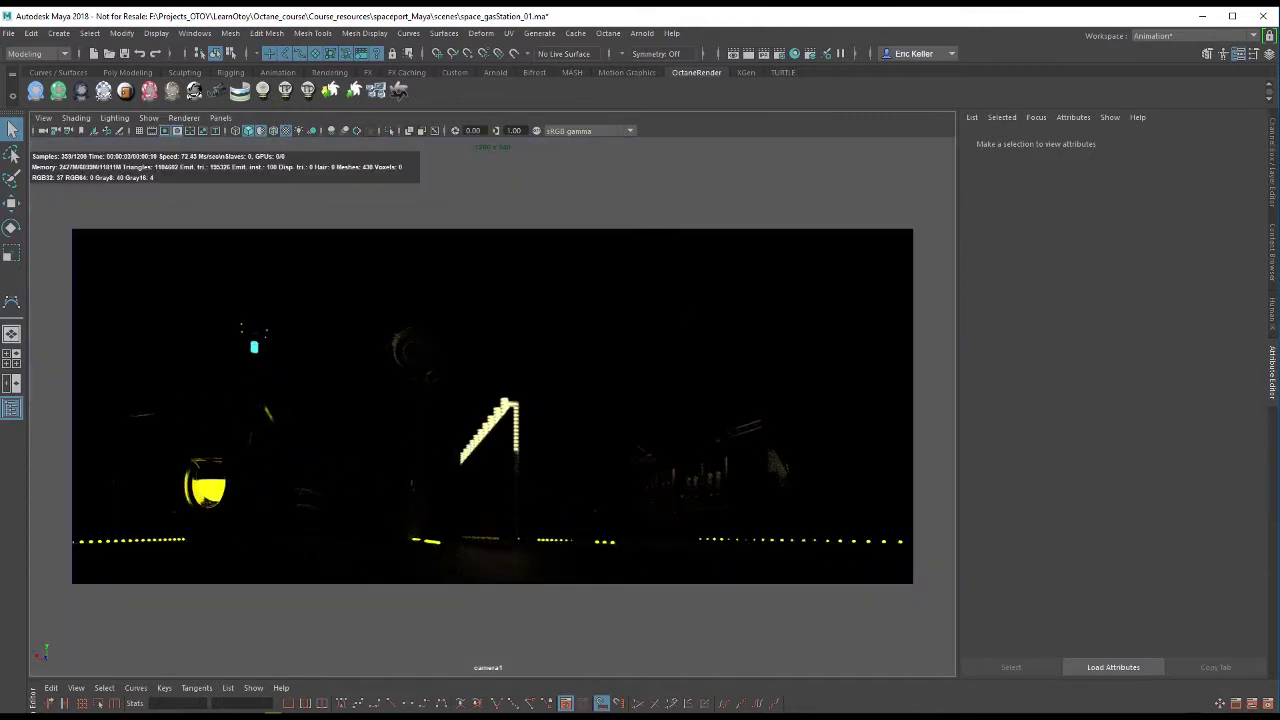
Create a new Octane environment for the scene in the render settings.
click(777, 53)
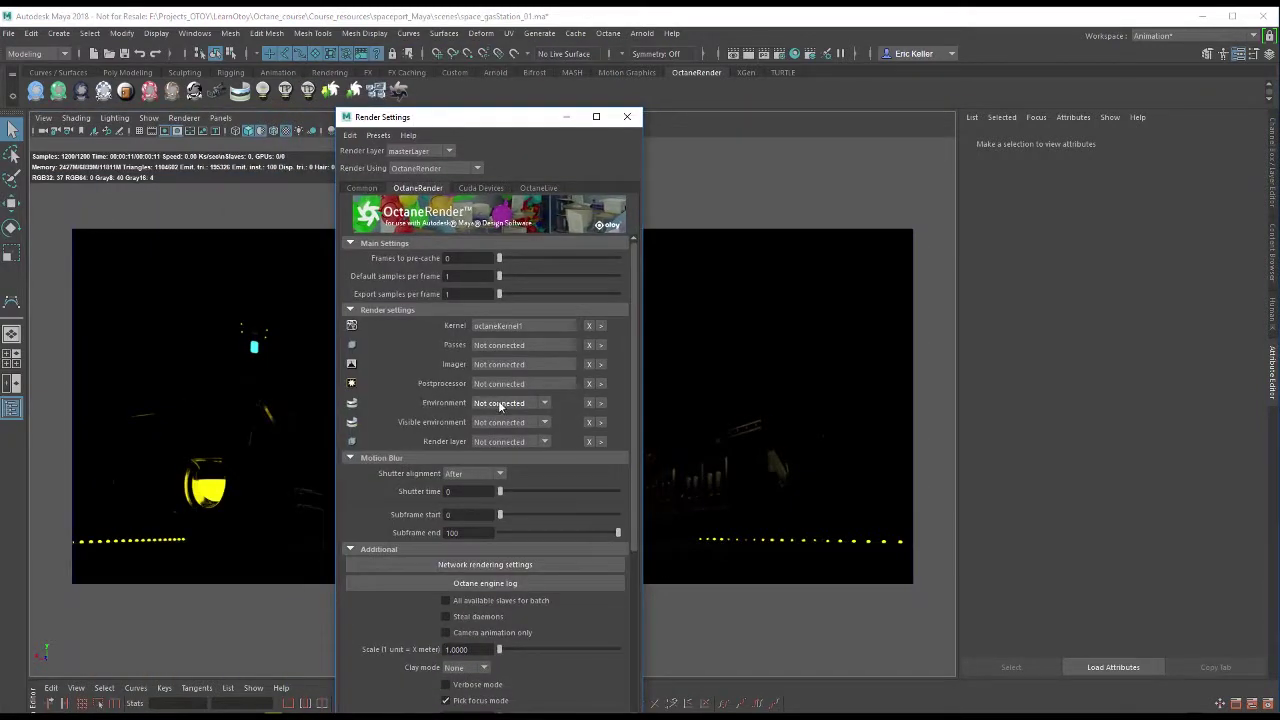
click(499, 404)
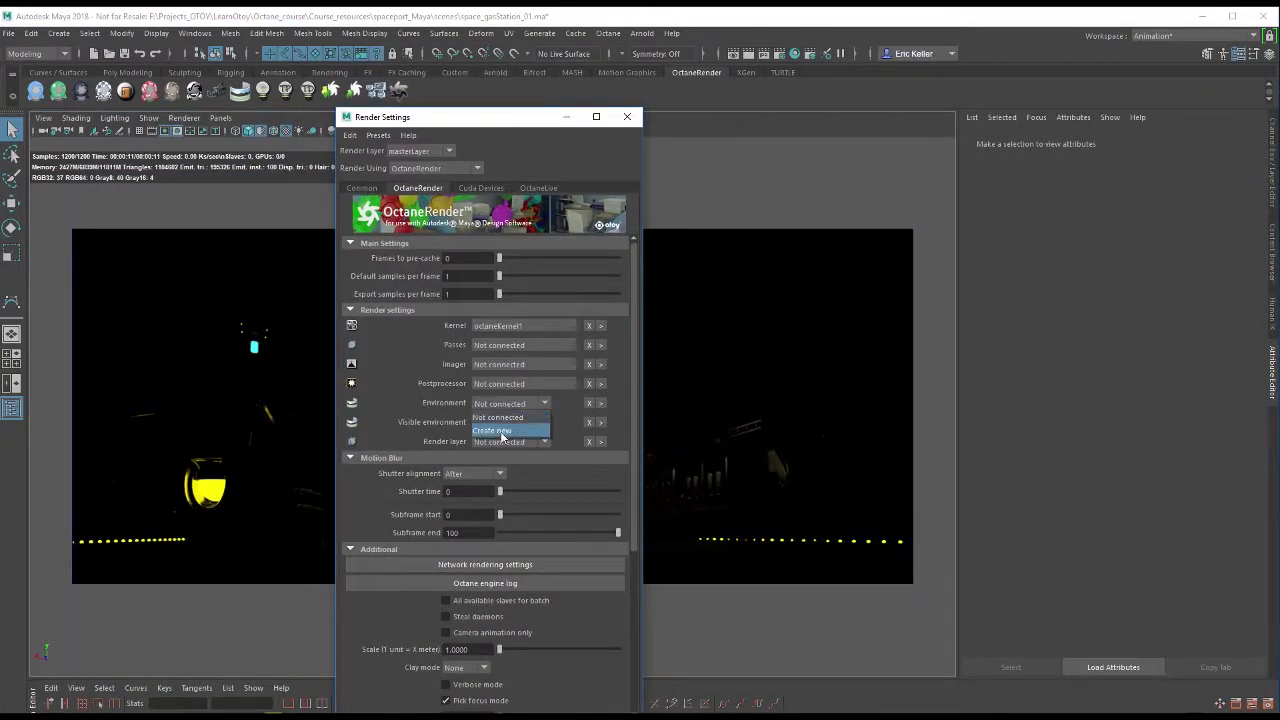
click(503, 431)
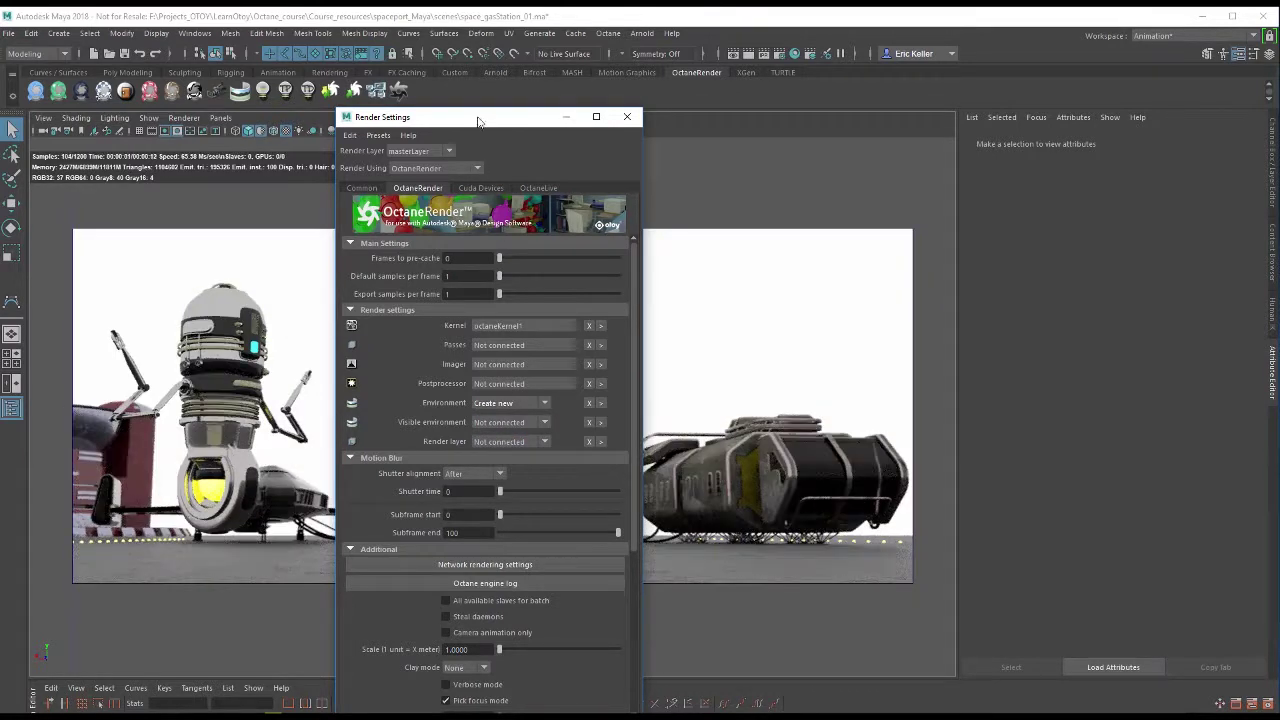
drag(477, 118, 5, 318)
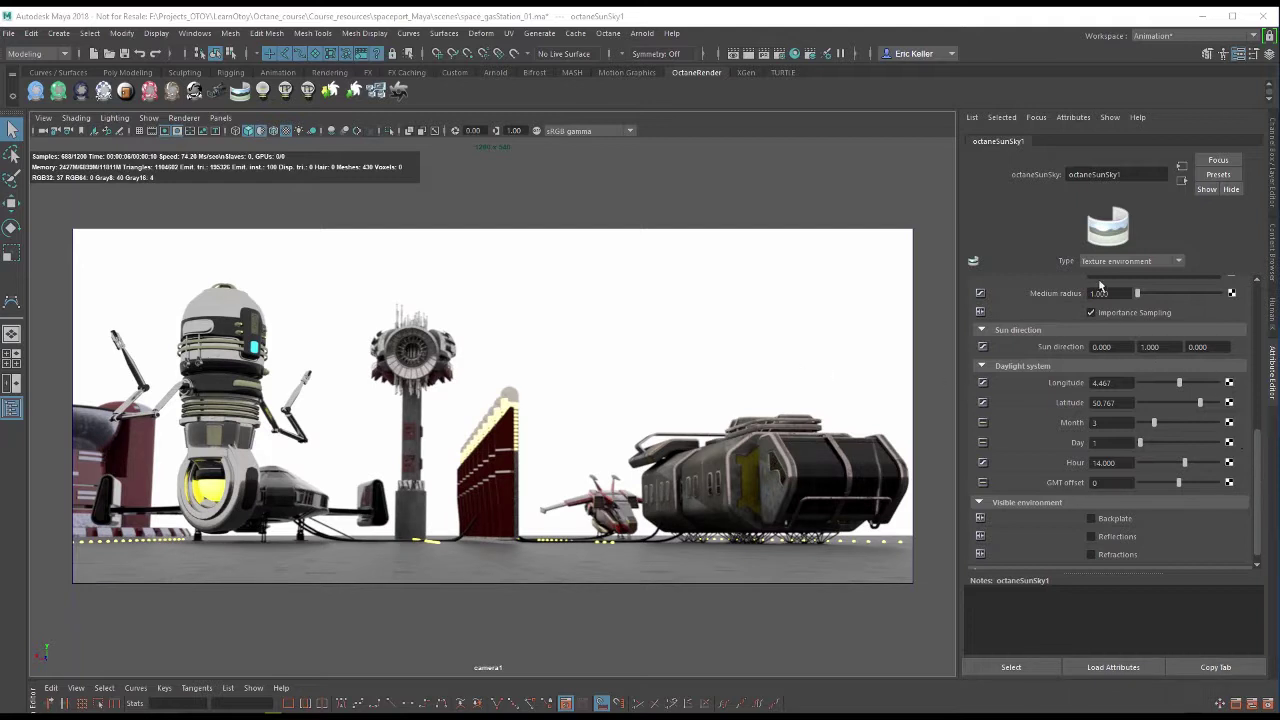
Change the environment's type from texture to Day light environment.
drag(1256, 452, 1018, 207)
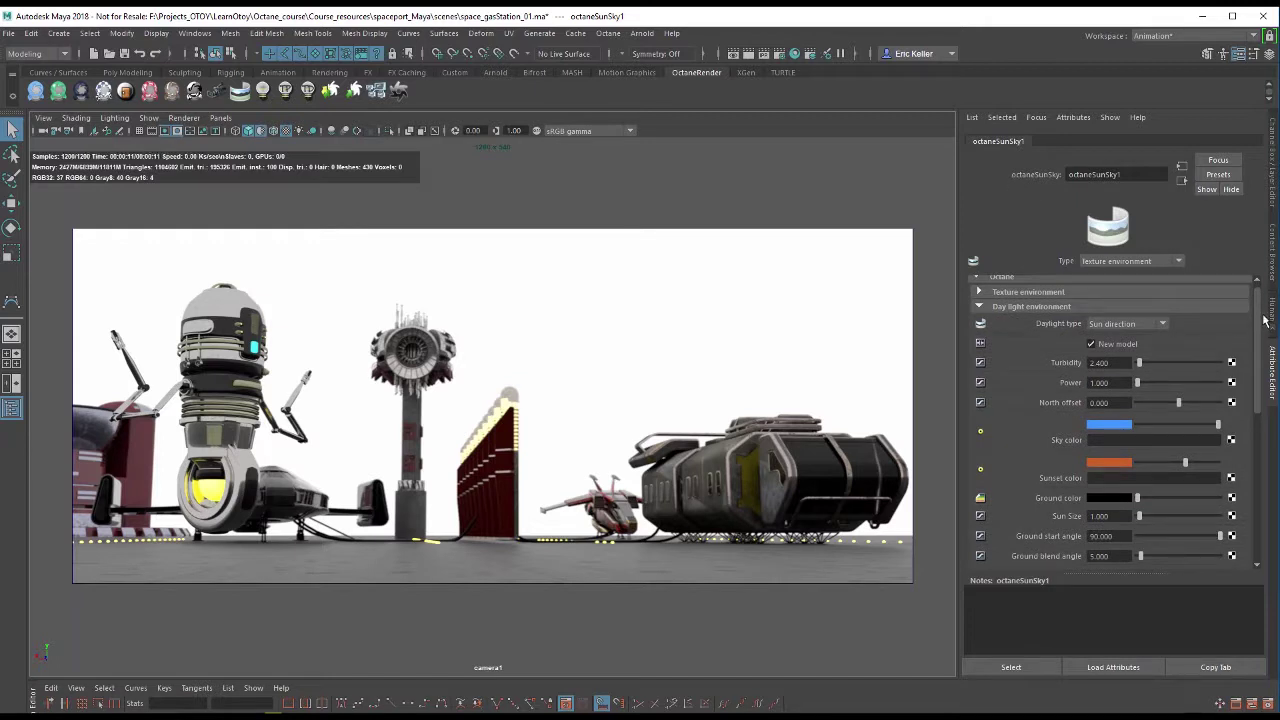
drag(1260, 322, 1246, 307)
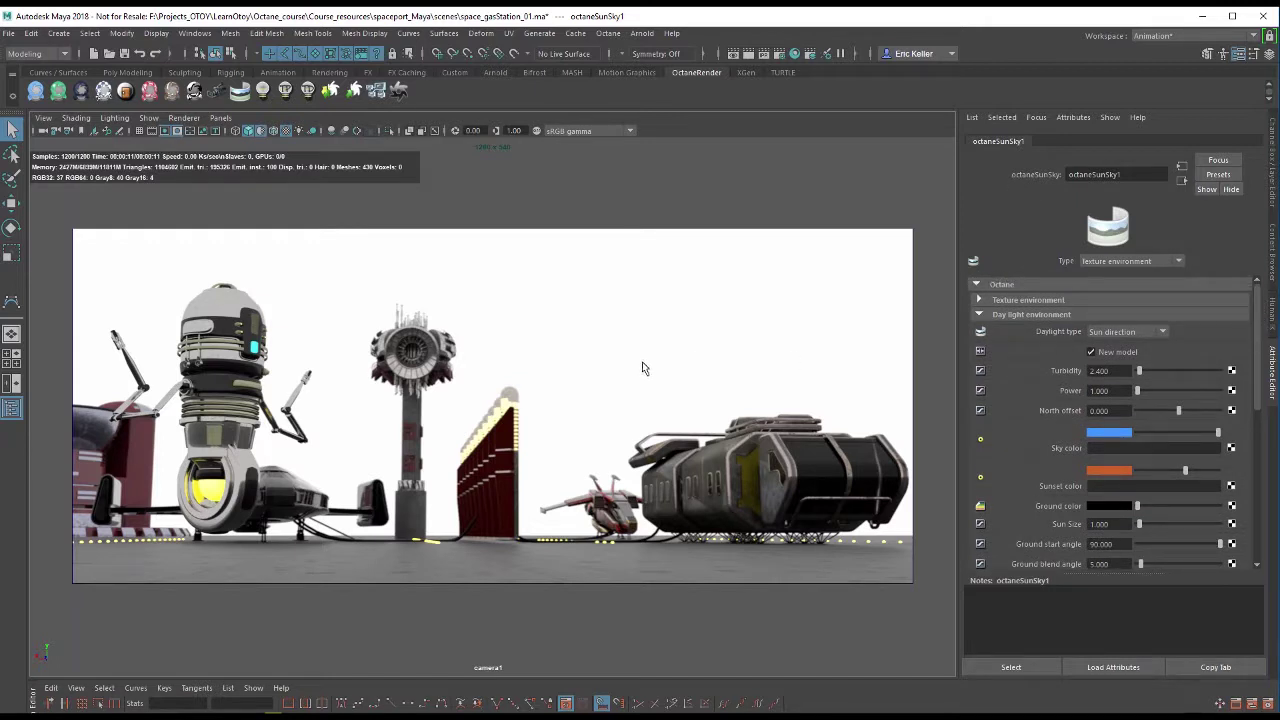
click(1132, 260)
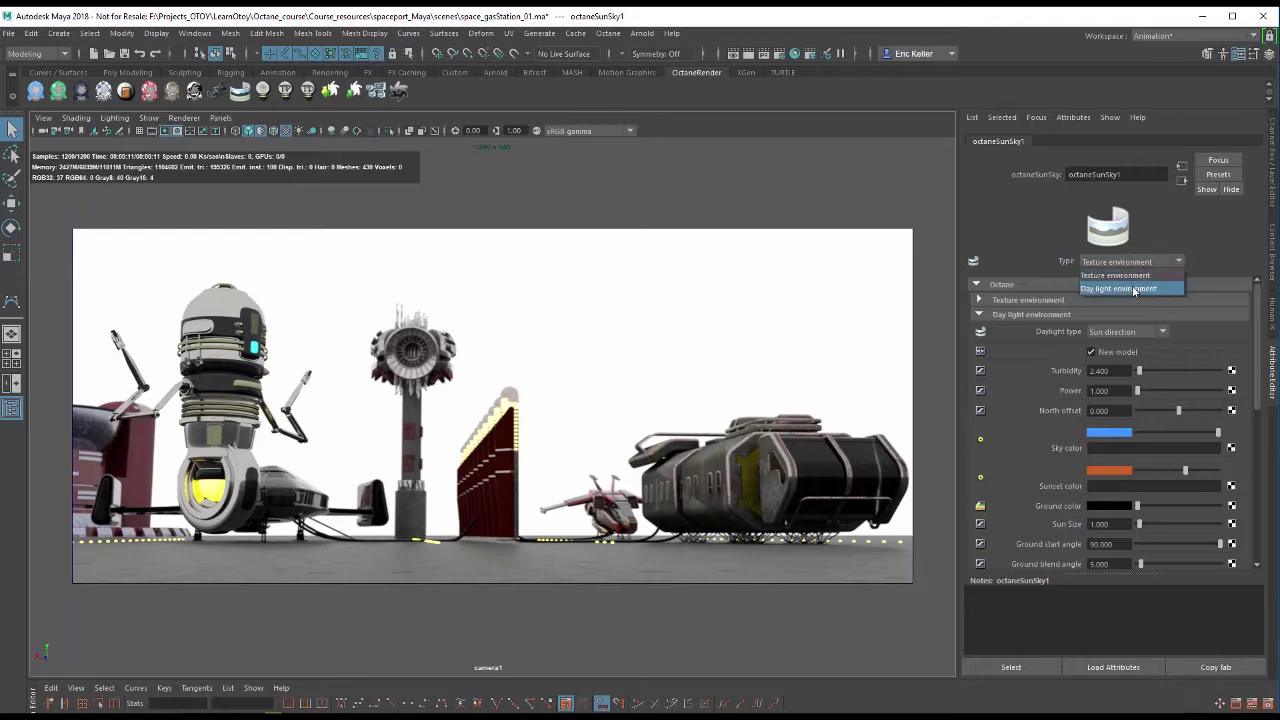
click(1133, 289)
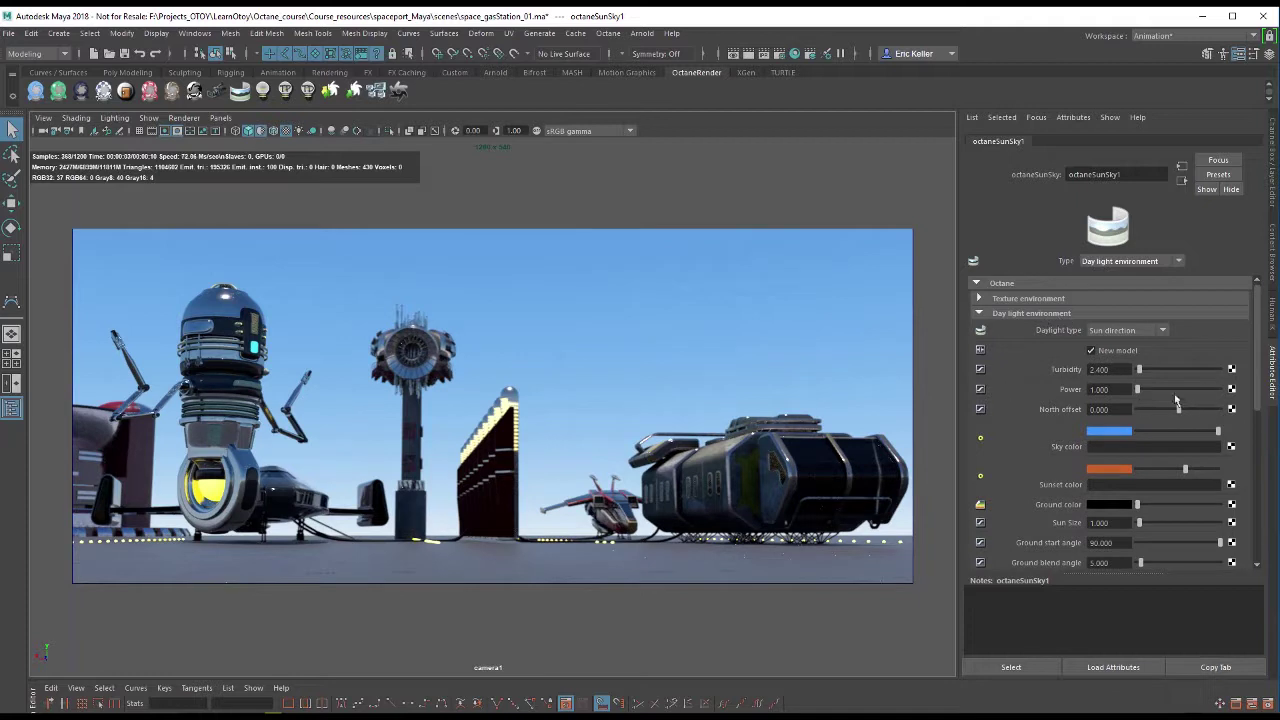
Set the environment's daylight type to Daylight system.
scroll(1041, 371, down, 2)
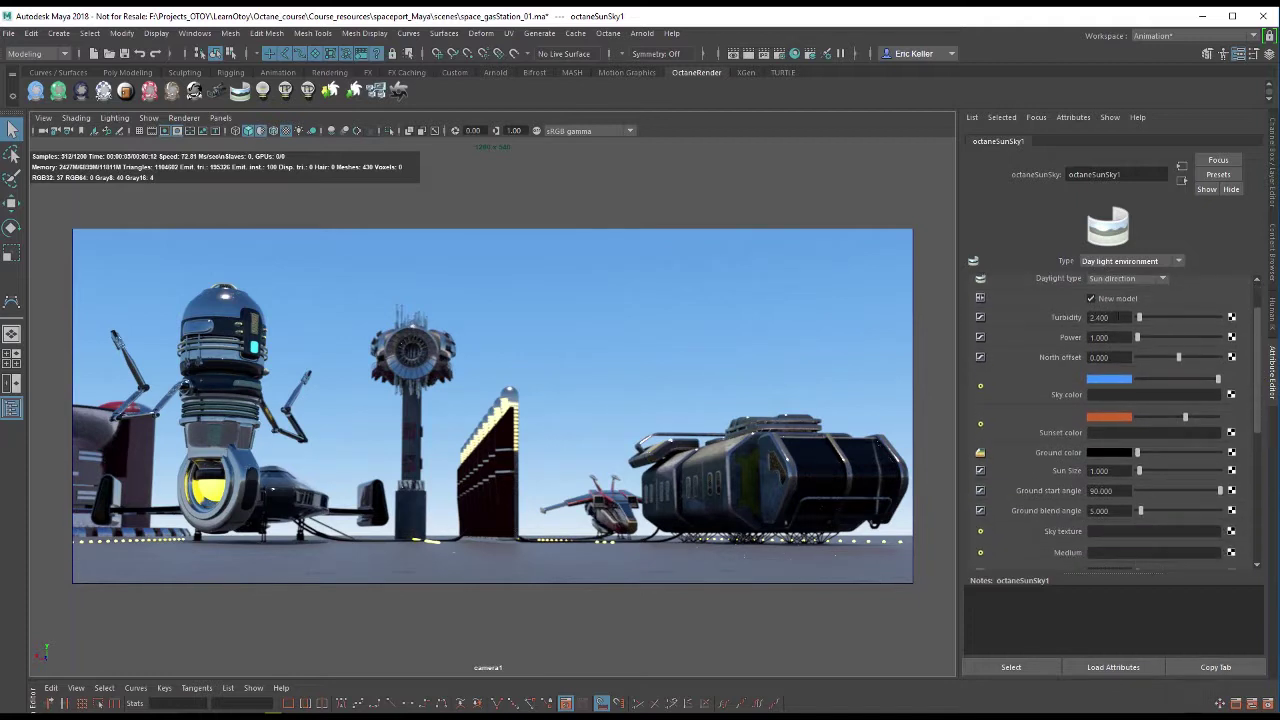
scroll(1250, 365, up, 2)
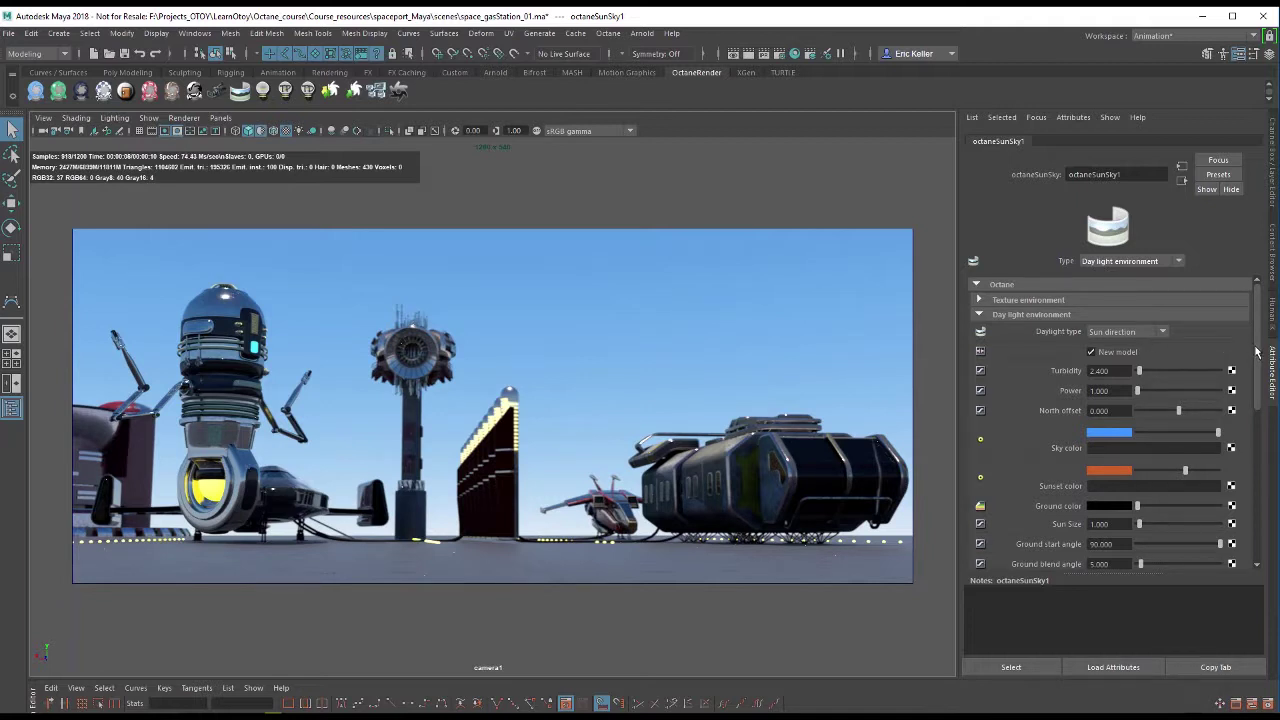
scroll(1257, 355, down, 1)
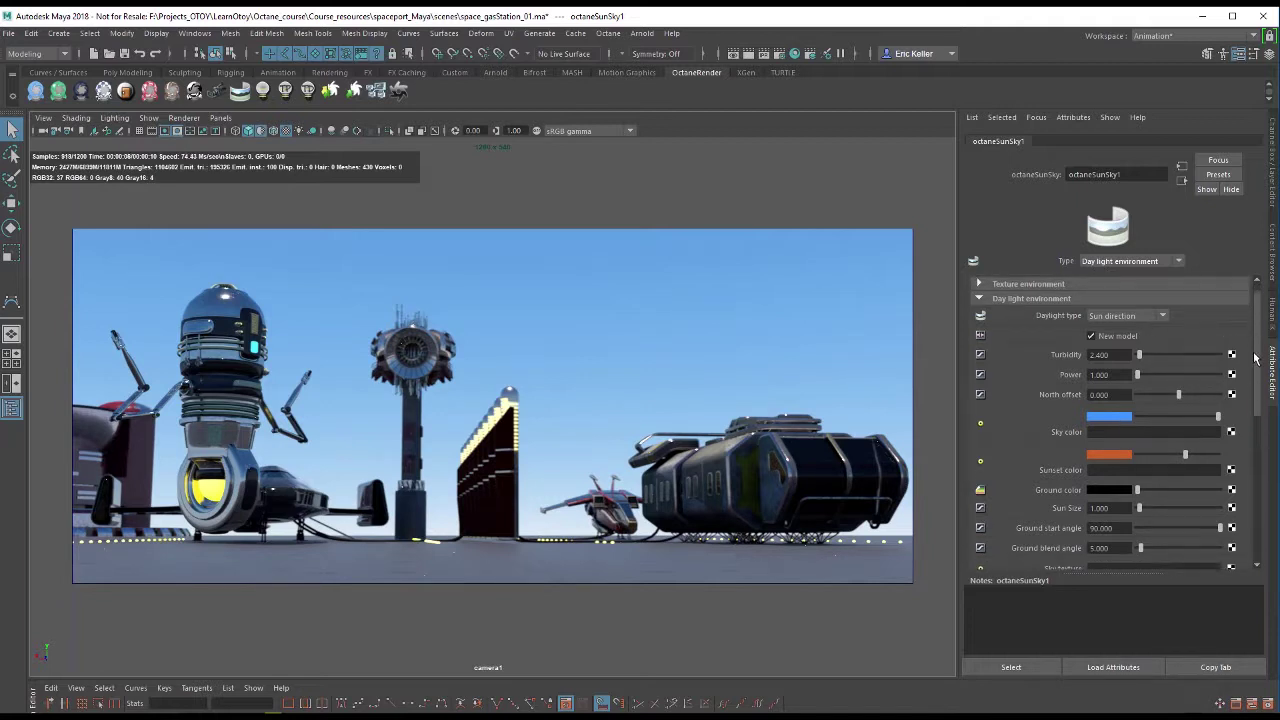
click(1143, 311)
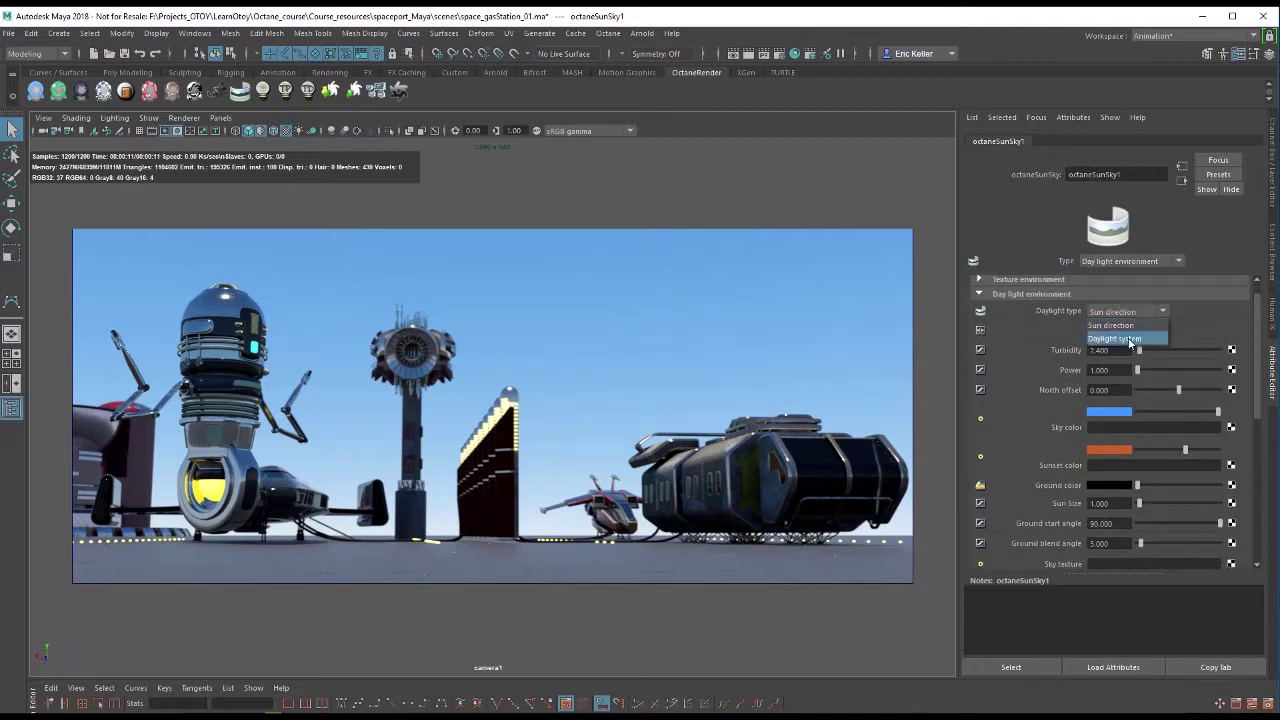
click(1197, 311)
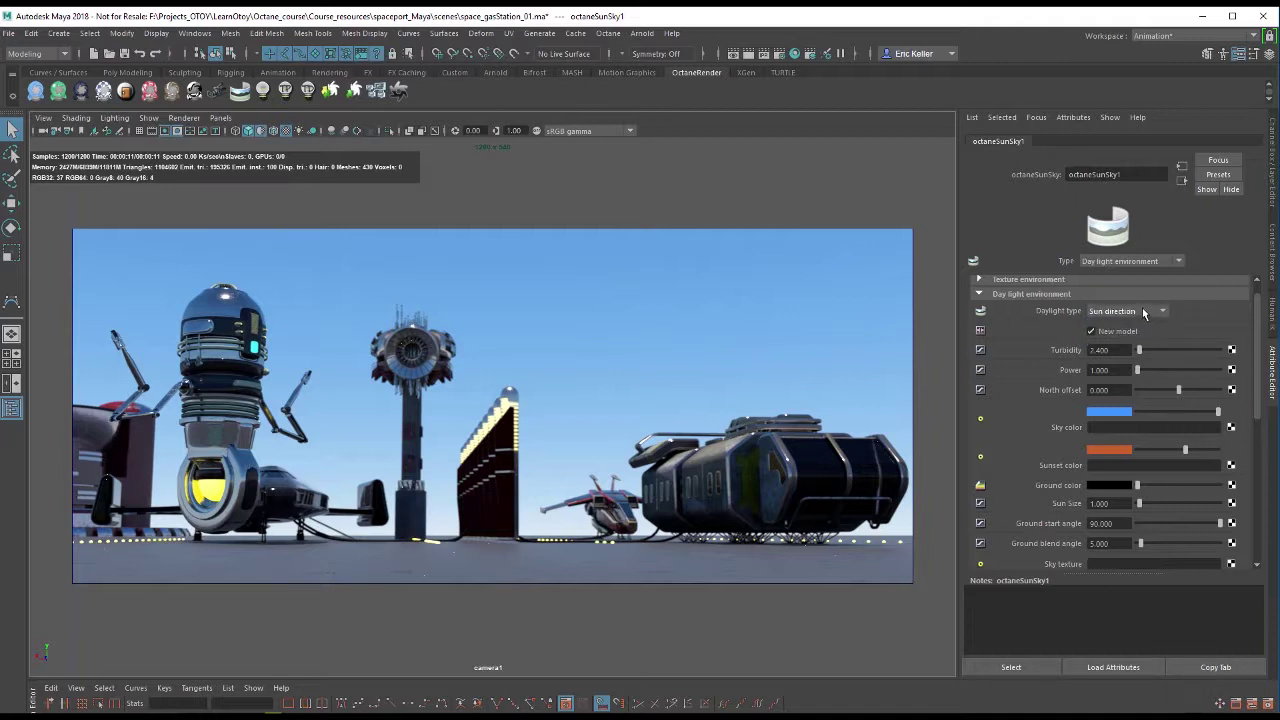
click(1143, 311)
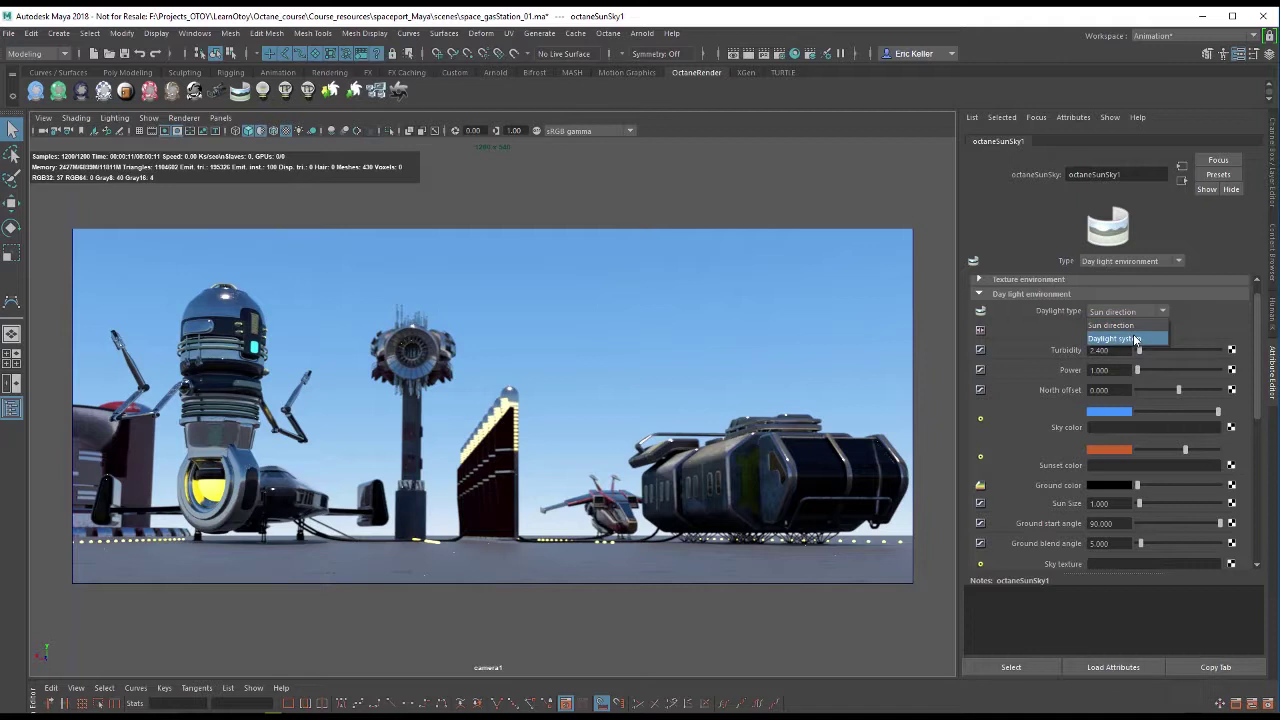
click(1133, 339)
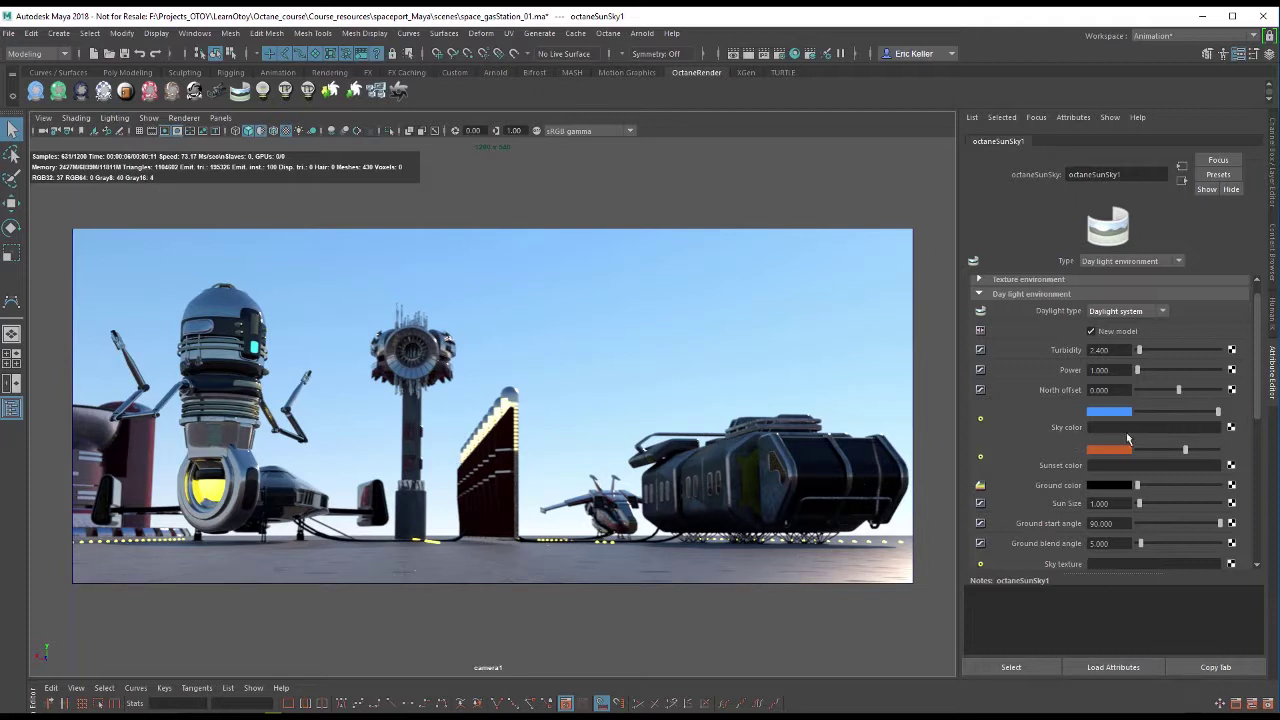
Lower the sky's turbidity to 2.000 and keep the power at its minimum of 1.000.
mouse_move(1141, 351)
mouse_down()
mouse_move(1194, 352)
mouse_move(1136, 353)
mouse_up()
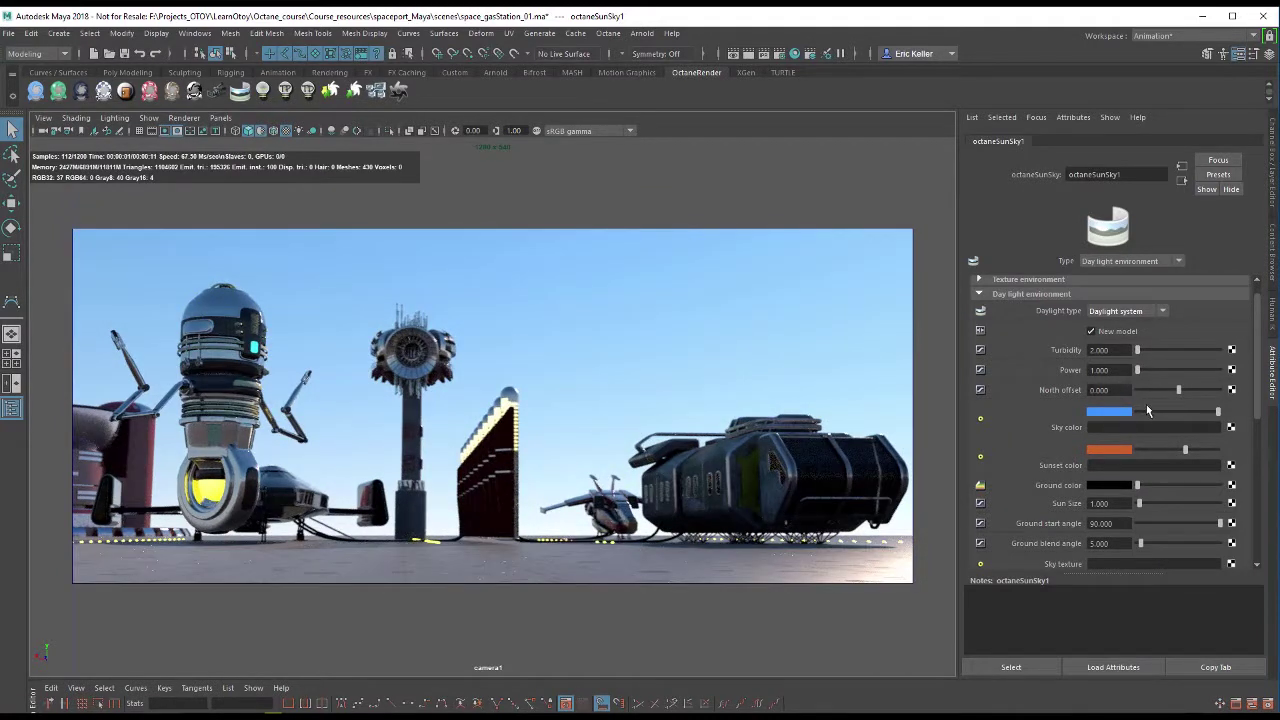
drag(1138, 371, 1132, 372)
double_click(1099, 370)
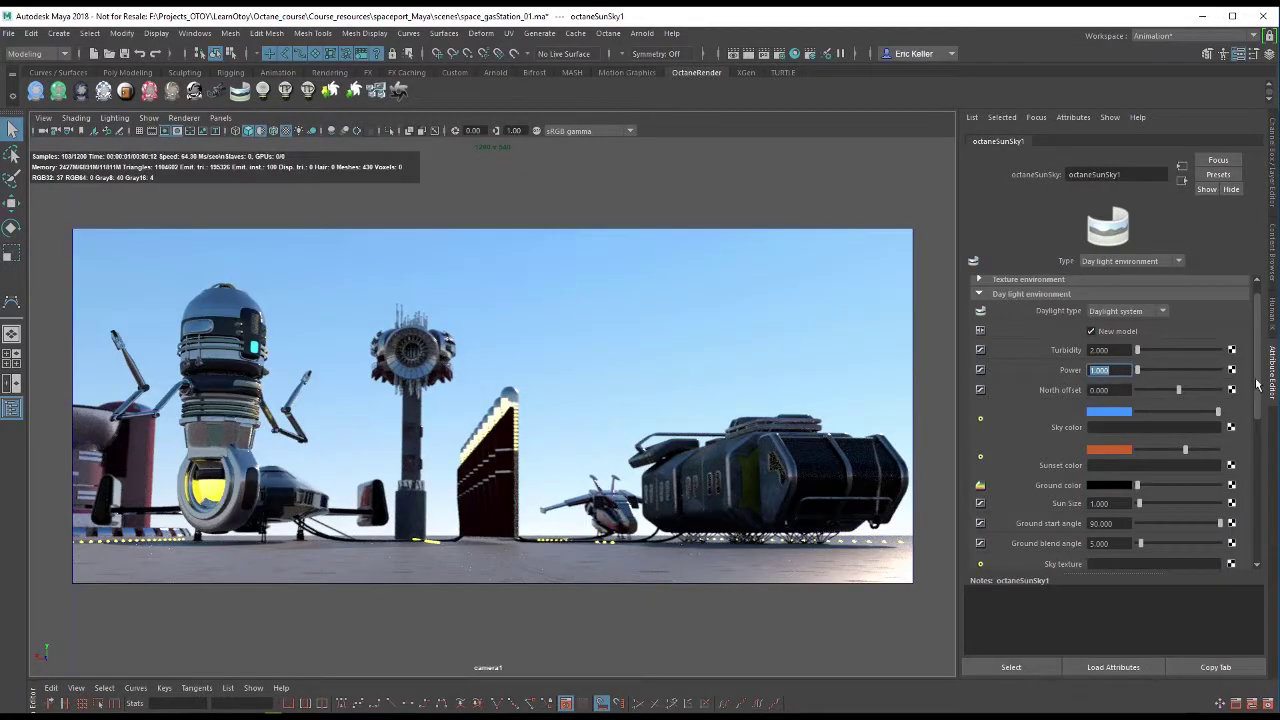
Set the daylight system's hour to about 16.632 and the north offset to about -0.295.
scroll(1257, 392, down, 1)
drag(1257, 392, 1236, 524)
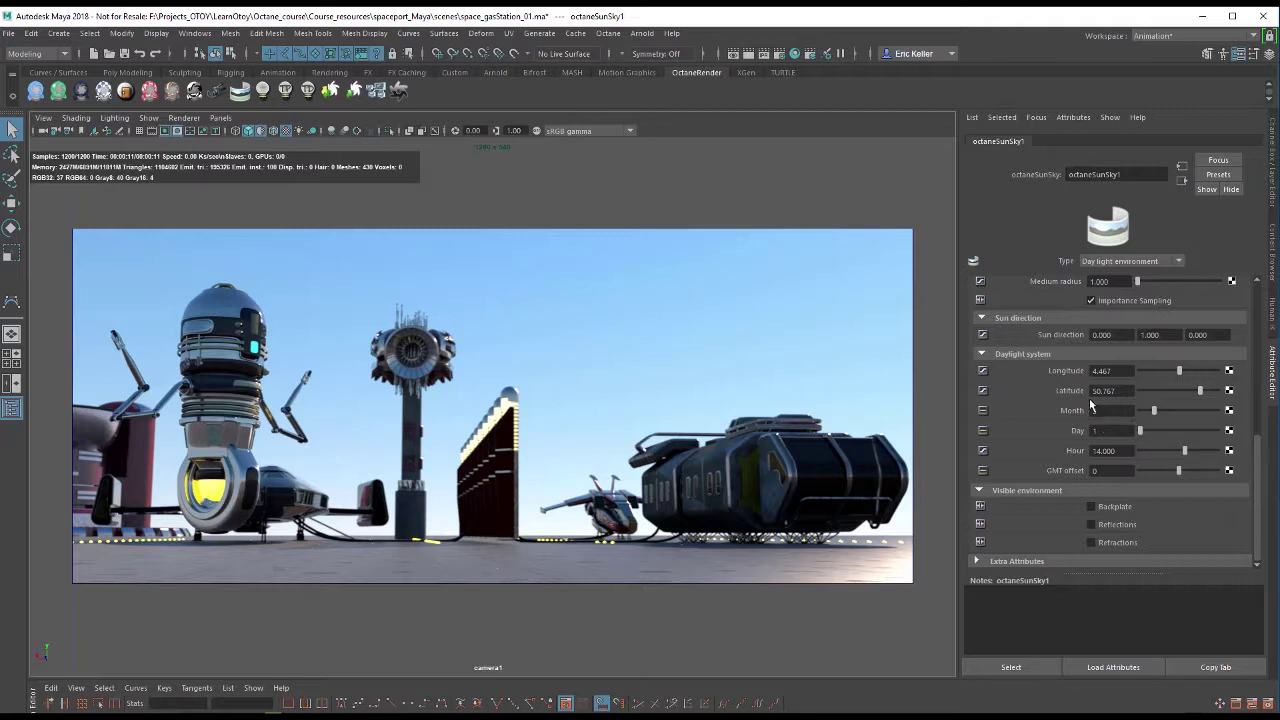
mouse_move(1190, 453)
mouse_down()
mouse_move(1224, 455)
mouse_move(1123, 447)
mouse_move(1193, 452)
mouse_up()
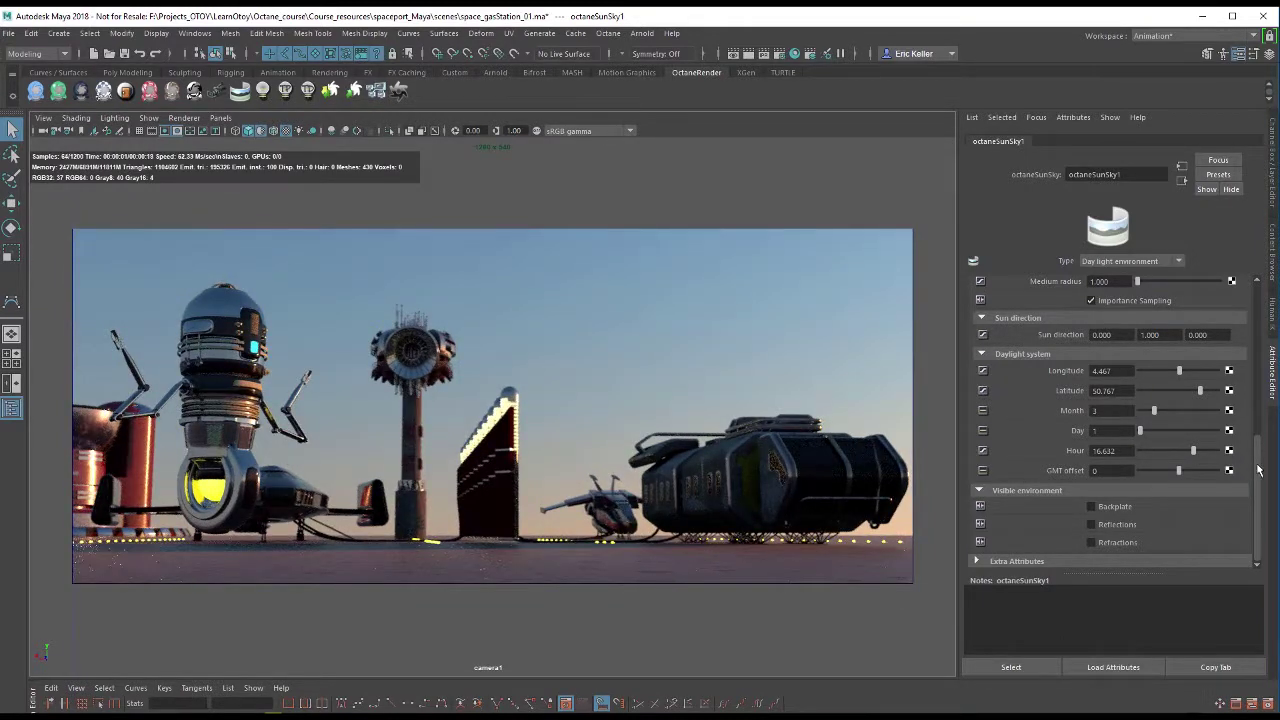
drag(1256, 470, 1267, 334)
mouse_move(1184, 375)
mouse_down()
mouse_move(1216, 378)
mouse_move(1144, 374)
mouse_move(1176, 380)
mouse_move(1149, 378)
mouse_move(1165, 381)
mouse_up()
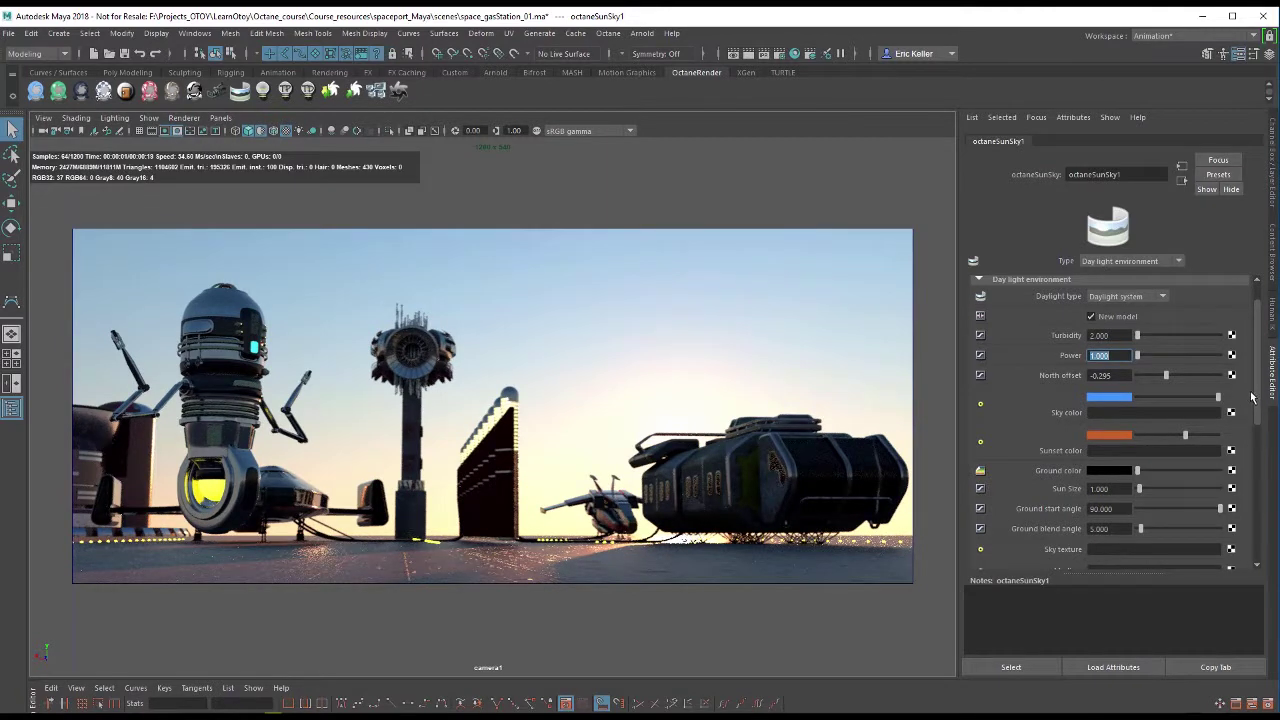
Adjust the daylight system's location and date to longitude 12.632, month 3, day 7 and GMT offset 1.
drag(1252, 400, 1247, 531)
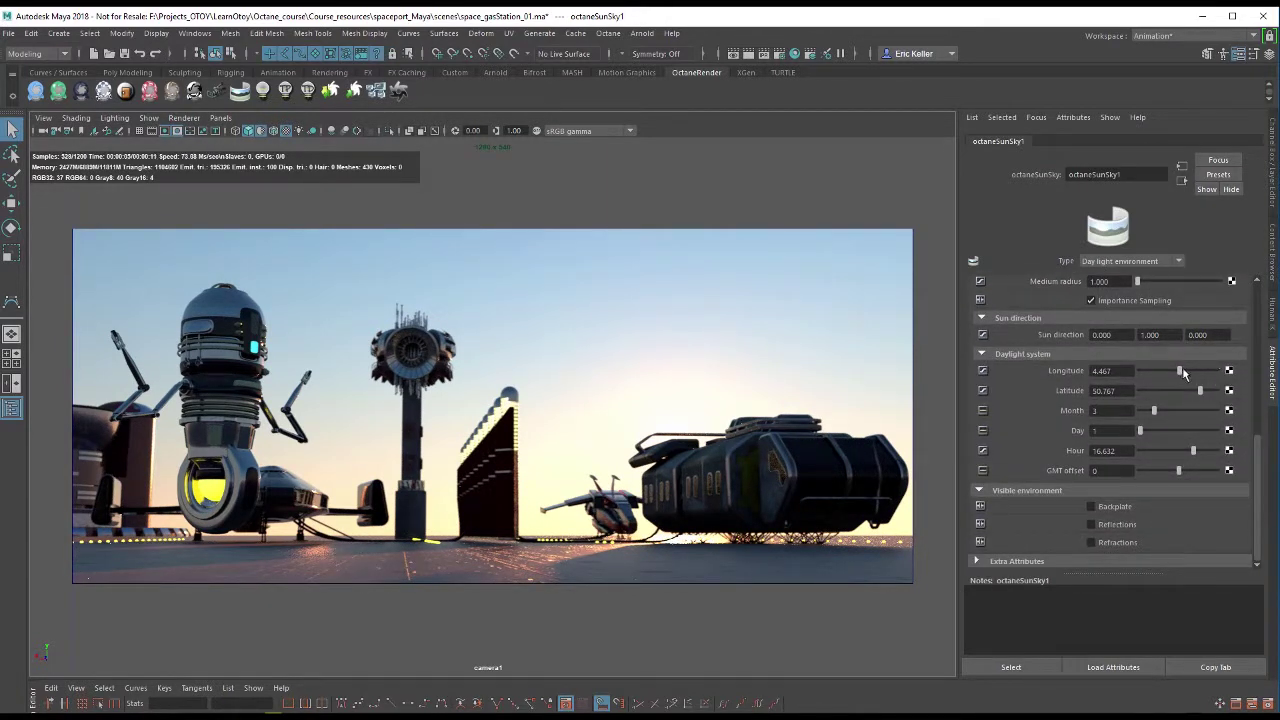
drag(1180, 370, 1164, 412)
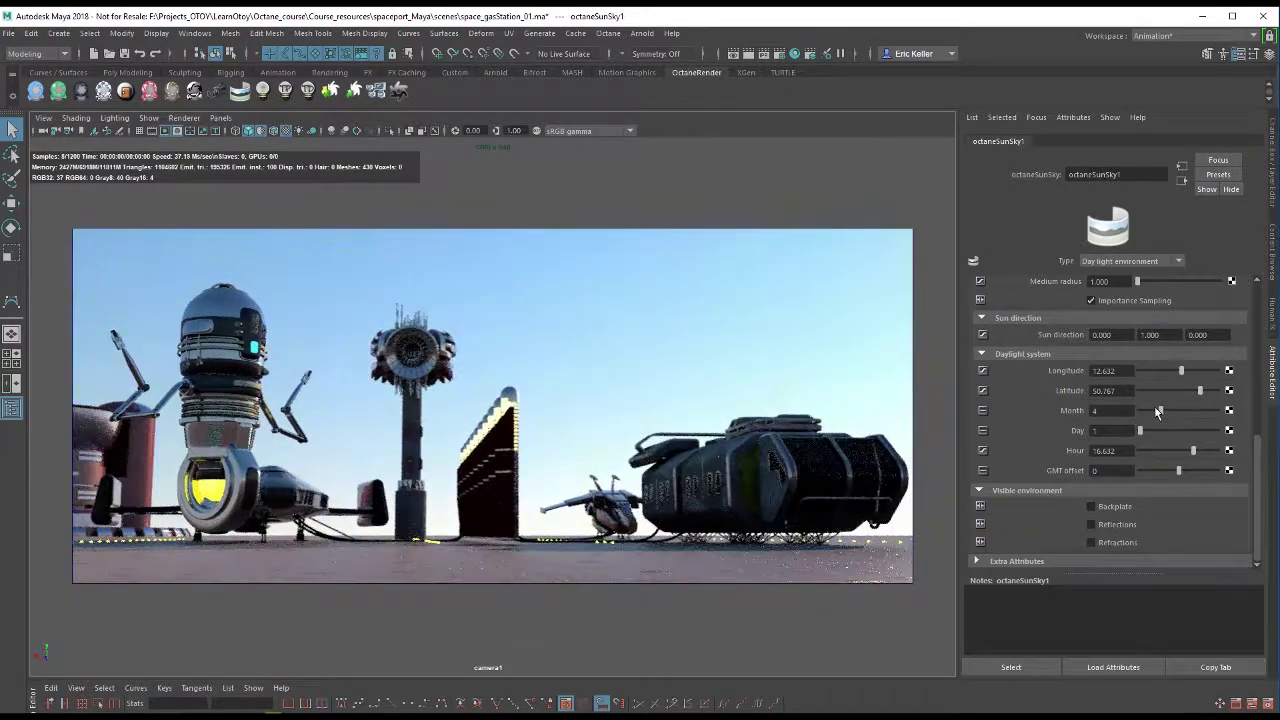
drag(1157, 412, 1181, 476)
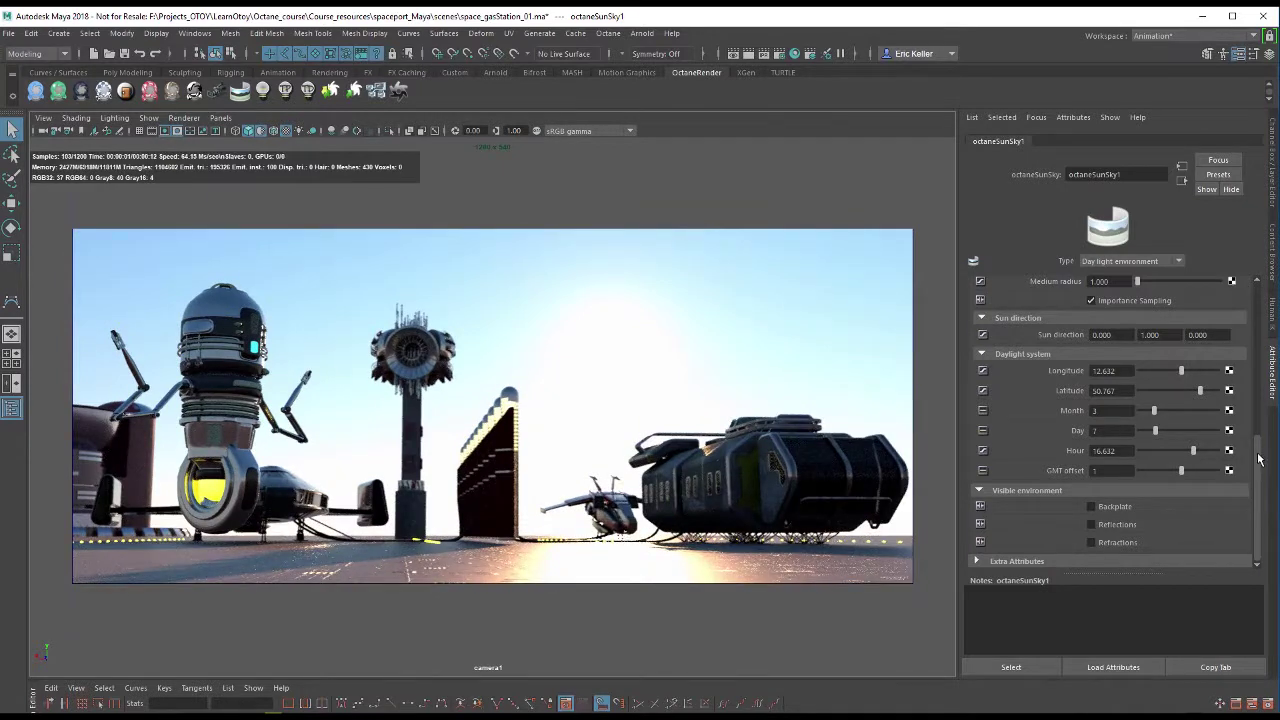
drag(1258, 458, 1262, 318)
click(1140, 332)
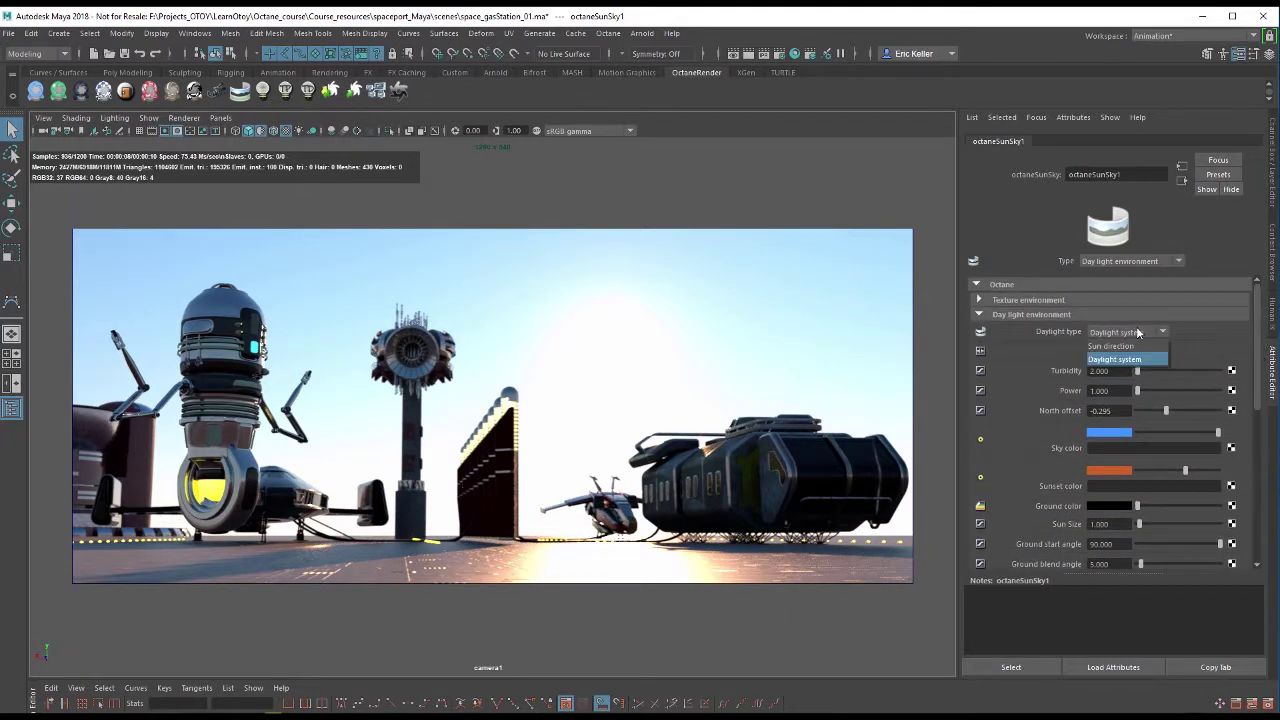
click(1138, 332)
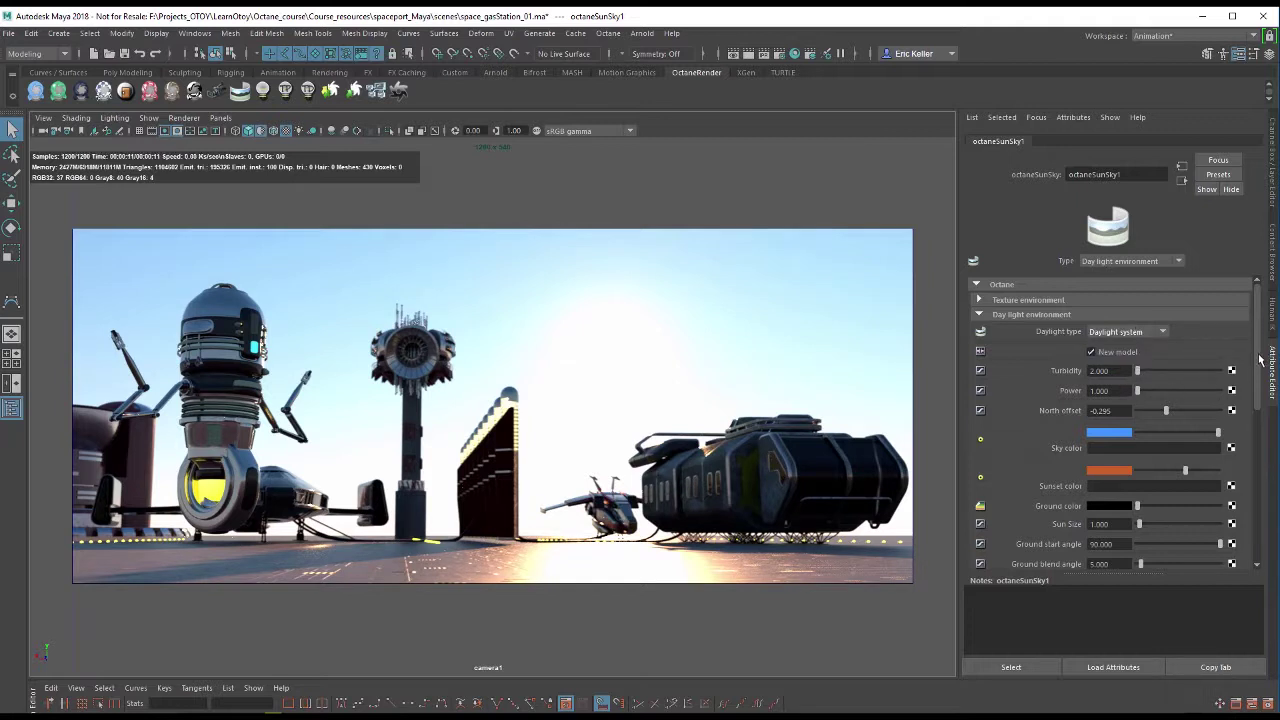
drag(1260, 360, 1227, 520)
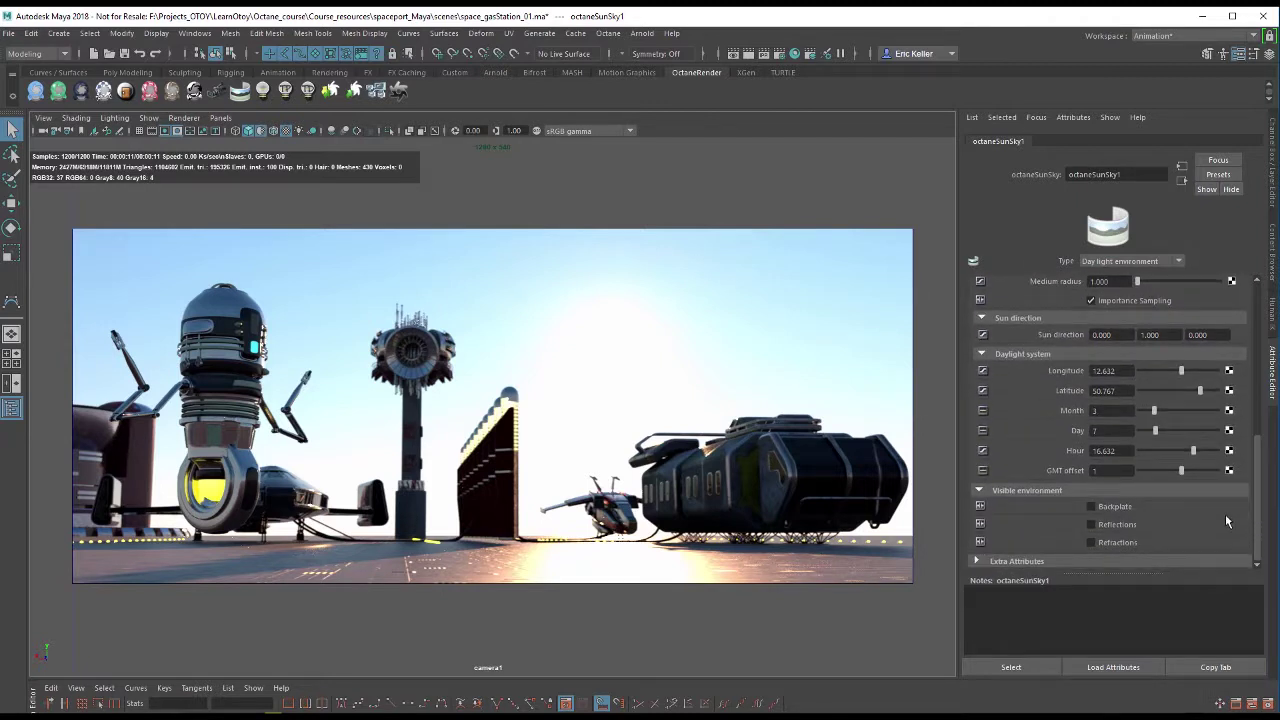